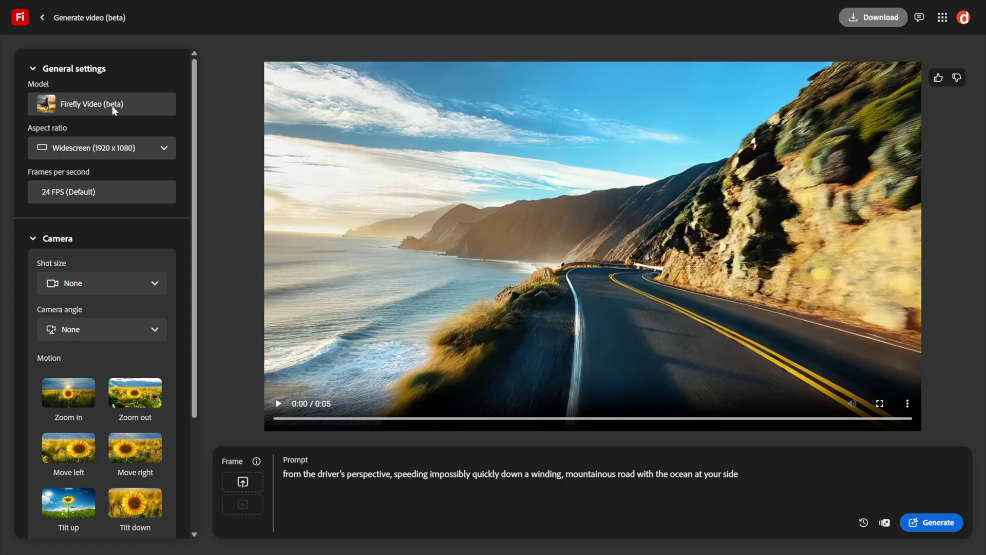
left_click(155, 150)
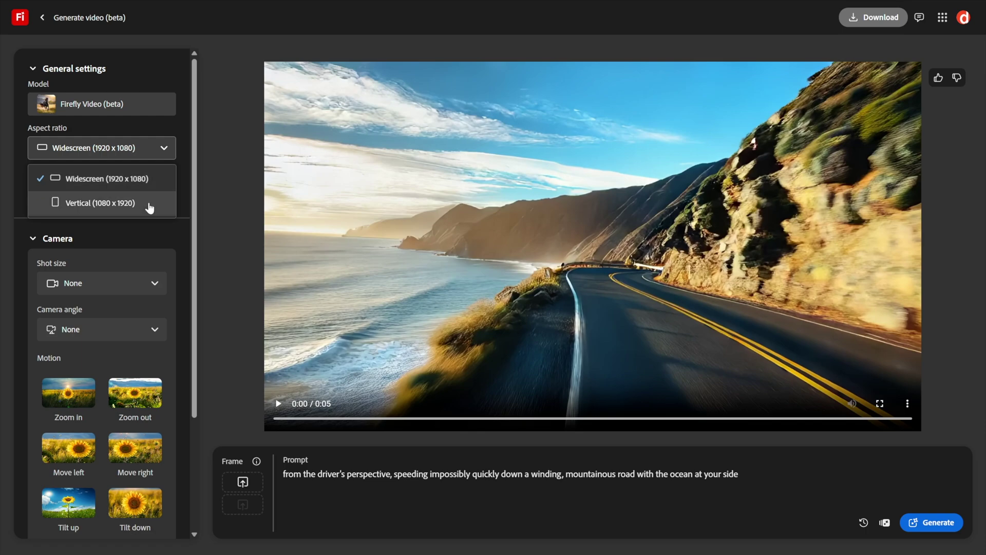
left_click(215, 168)
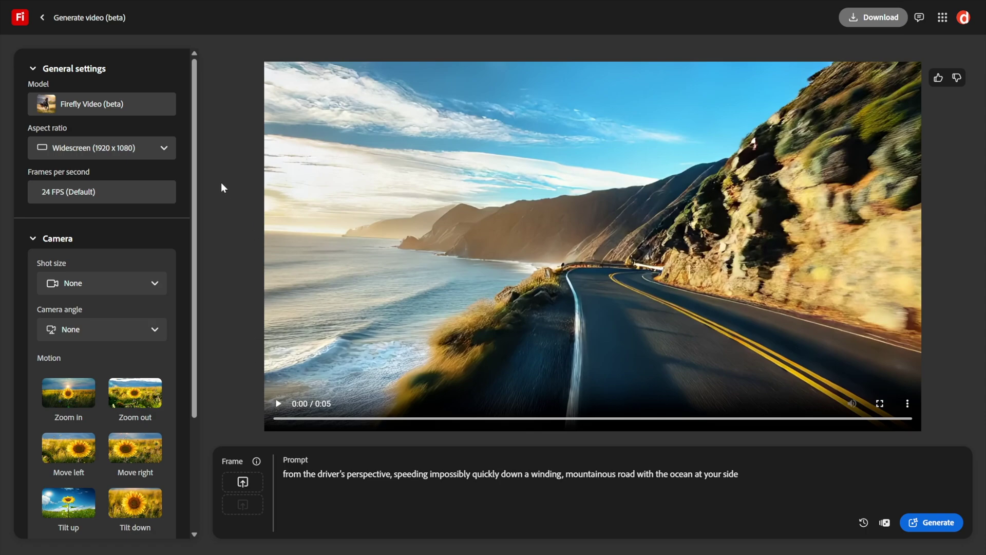
Step: Subscribe to the dekeNow YouTube channel with notifications for all new uploads
left_click(153, 155)
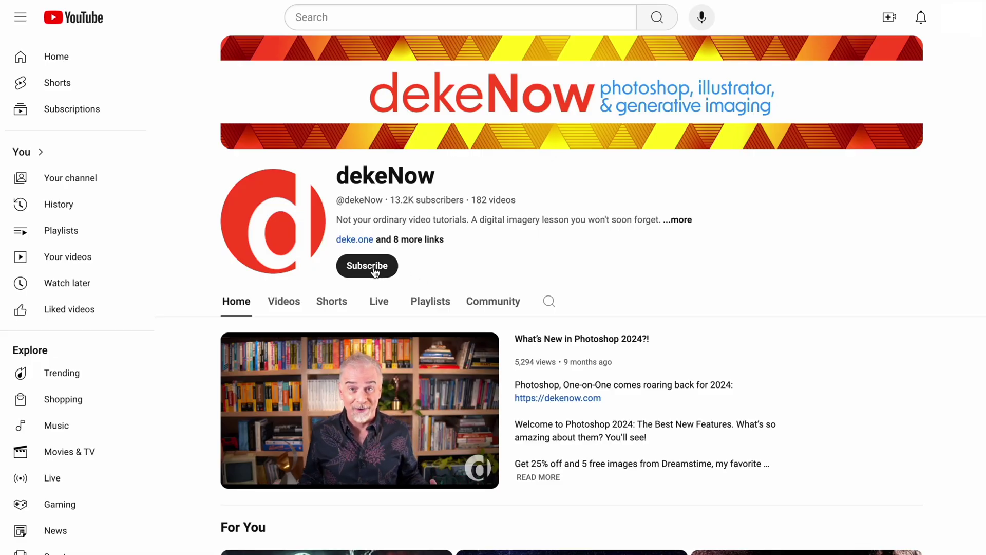
left_click(375, 272)
left_click(376, 275)
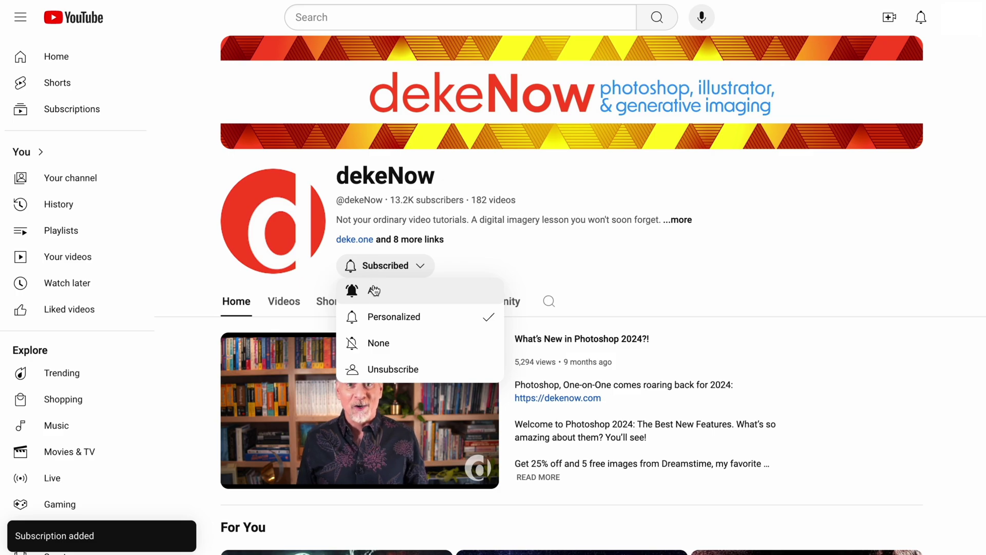
left_click(375, 291)
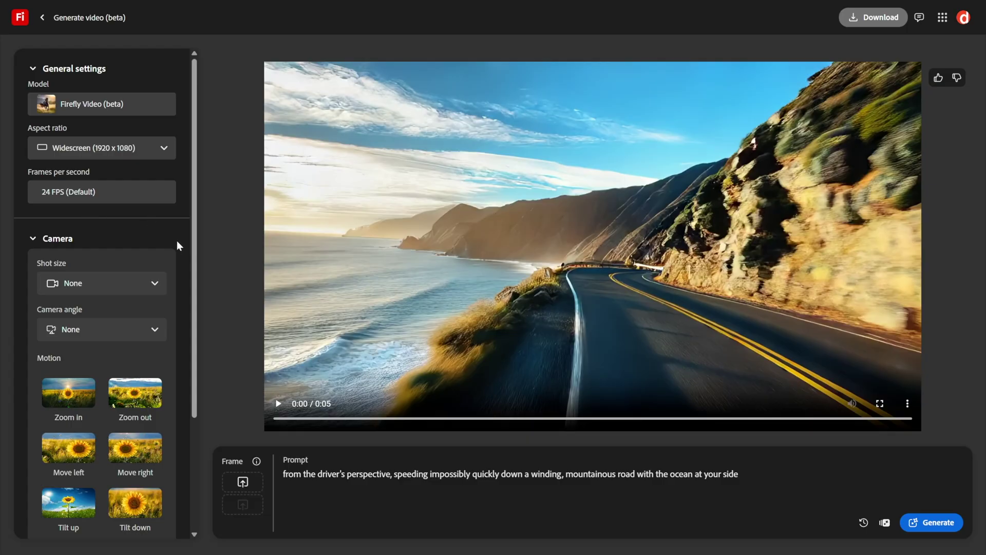
Step: Set Firefly's Shot size to Long shot and Camera angle to Eye level shot, then select the seed value
left_click_drag(196, 251, 189, 389)
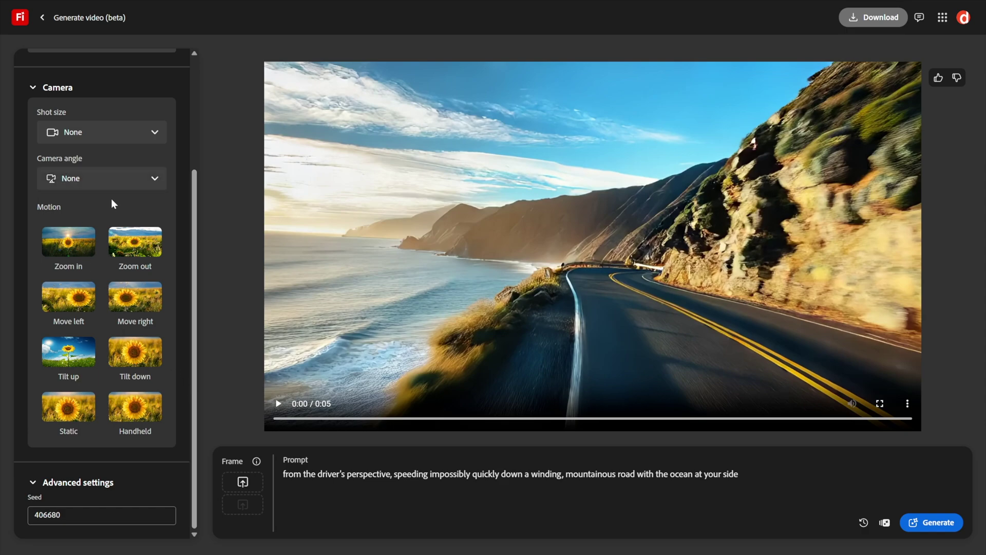
left_click(88, 136)
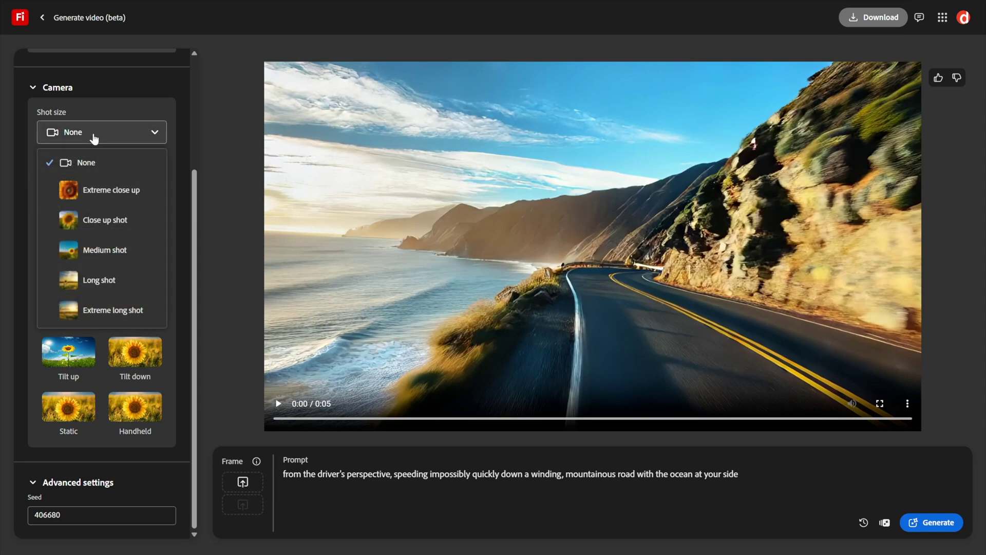
left_click(115, 279)
left_click(103, 178)
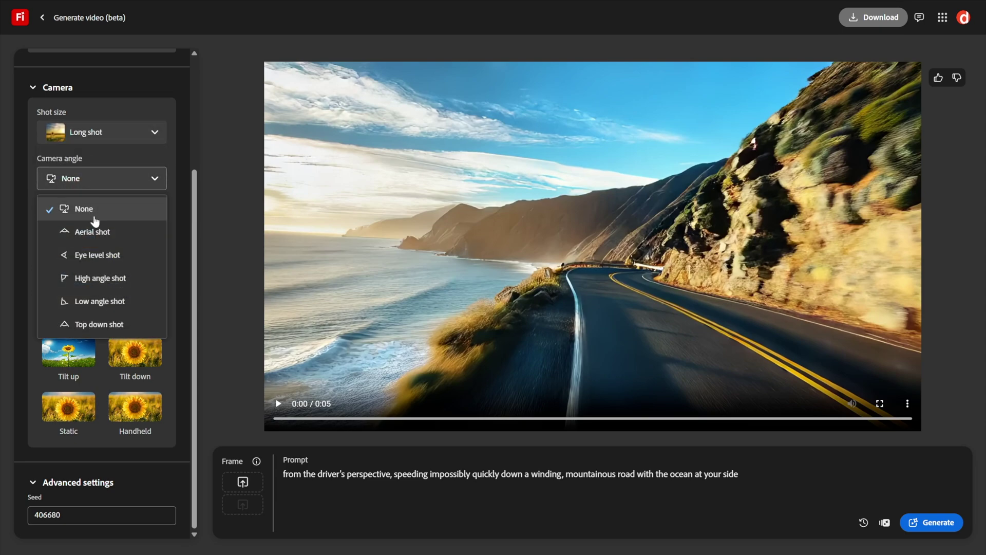
left_click(124, 255)
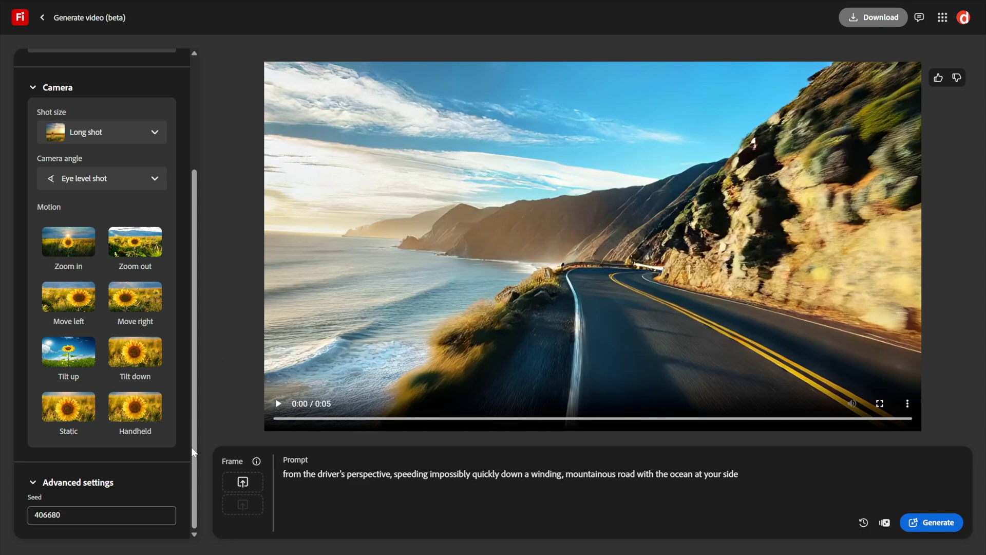
left_click(100, 509)
Step: Generate the 5-second coastal mountain road clip with seed 504496 at Long shot, eye level
left_click(944, 528)
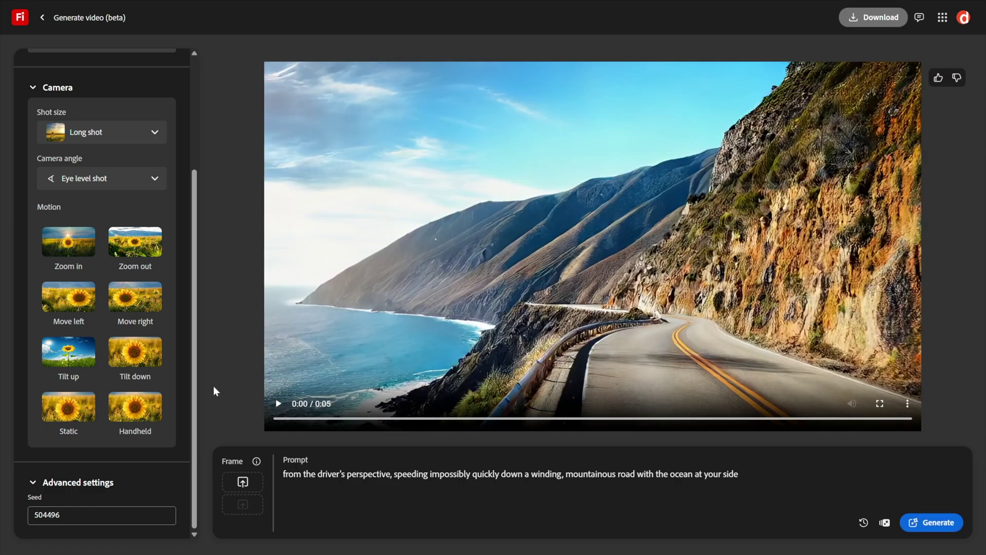
left_click(276, 405)
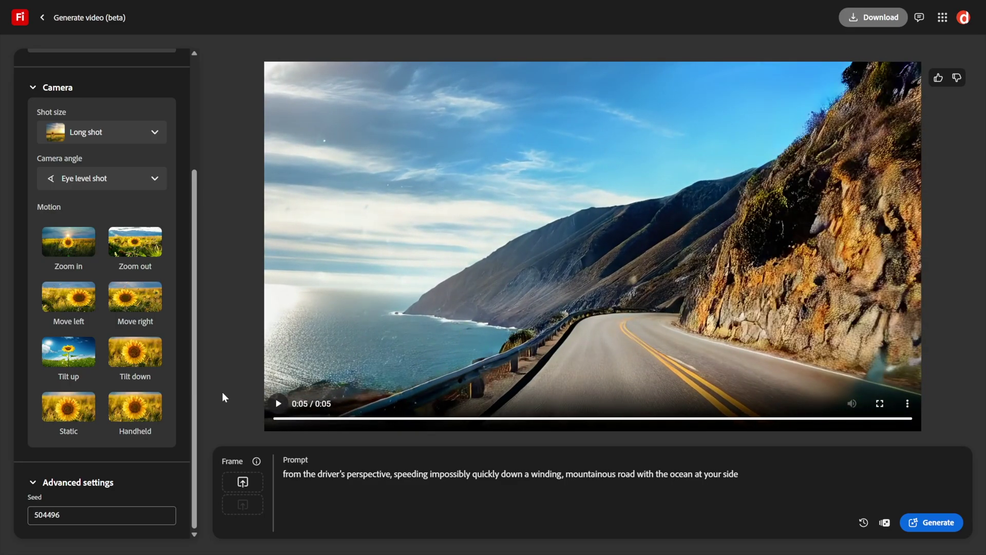
left_click(277, 405)
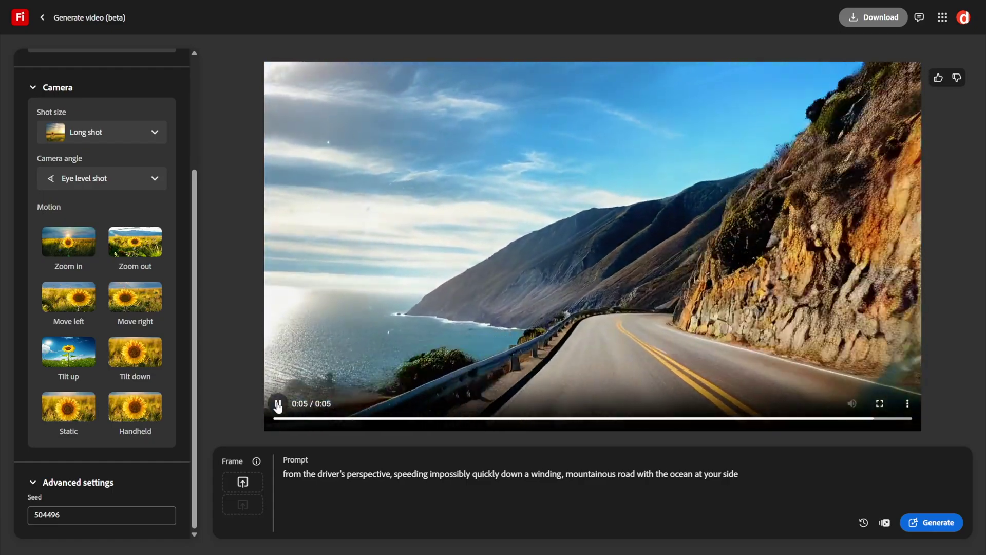
left_click(278, 406)
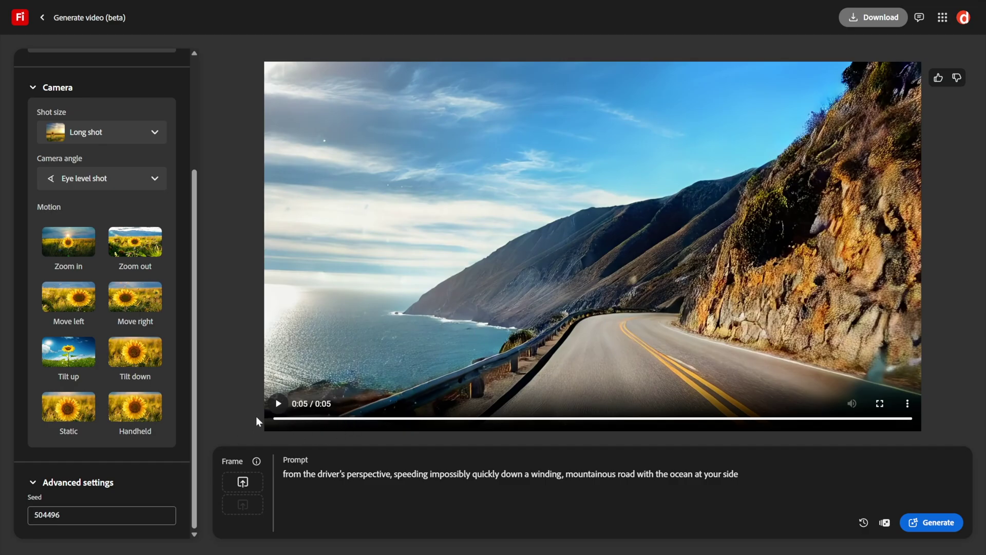
left_click(278, 404)
Step: Replay the new Firefly coastal road clip once more
left_click(277, 404)
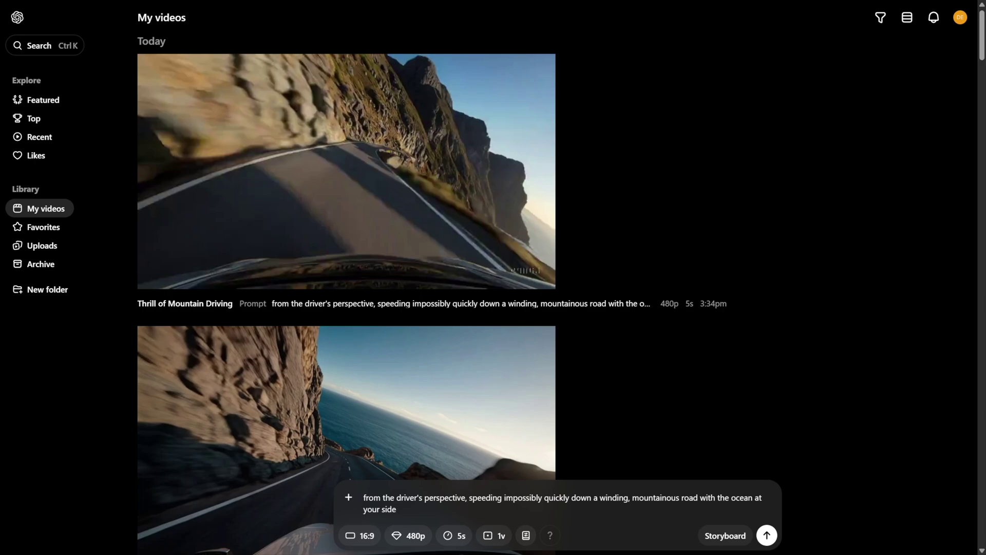
Step: Keep the Sora video at 16:9, 480p, 5 seconds and a single variation
left_click(361, 536)
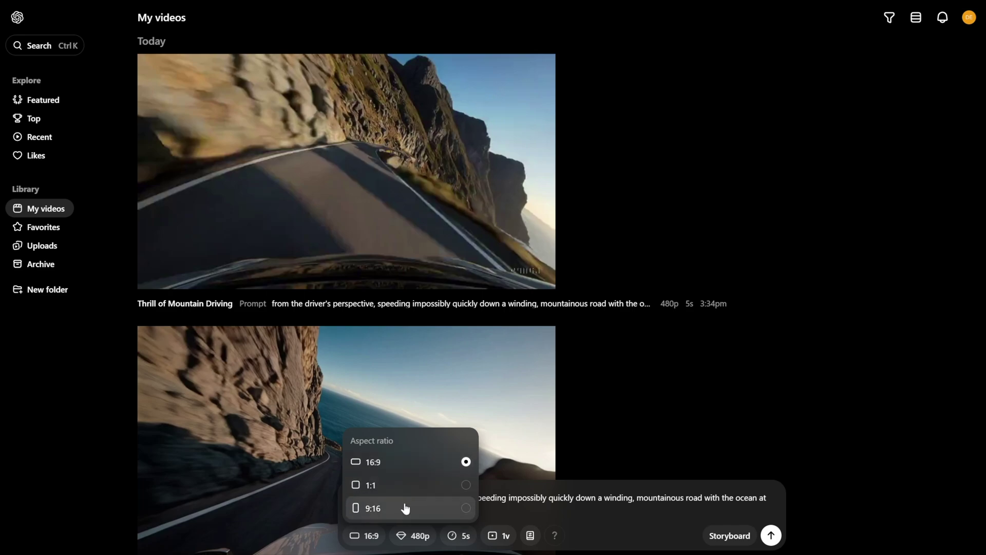
left_click(417, 536)
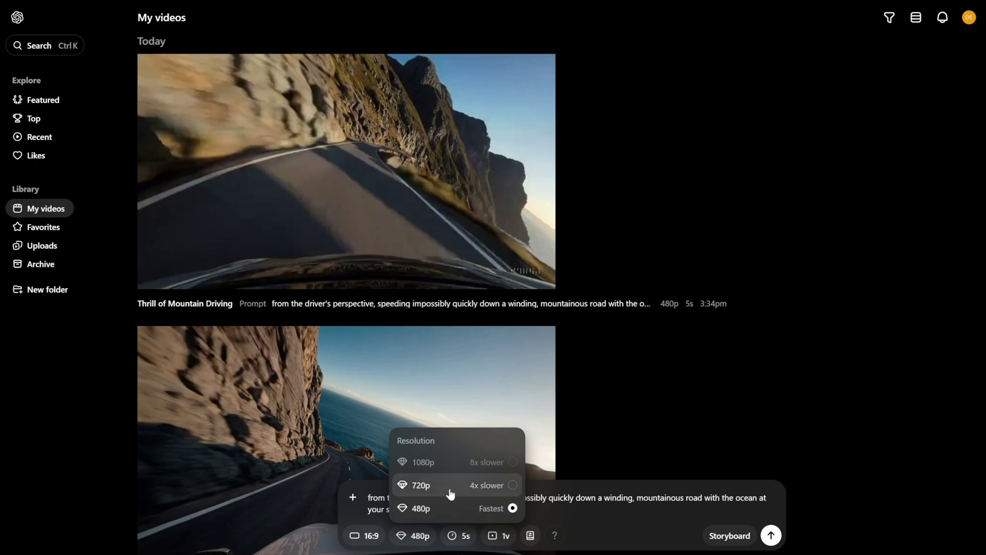
left_click(531, 520)
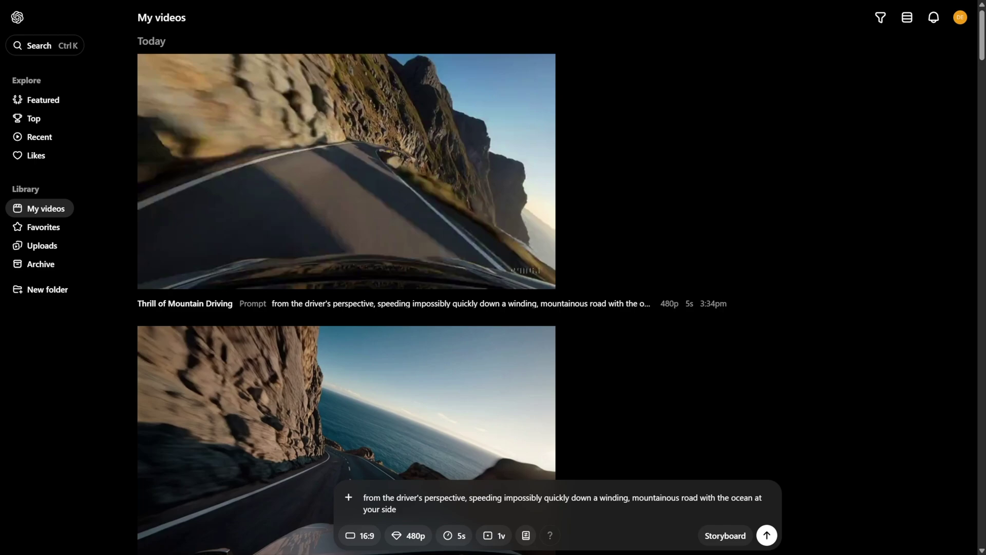
left_click(460, 534)
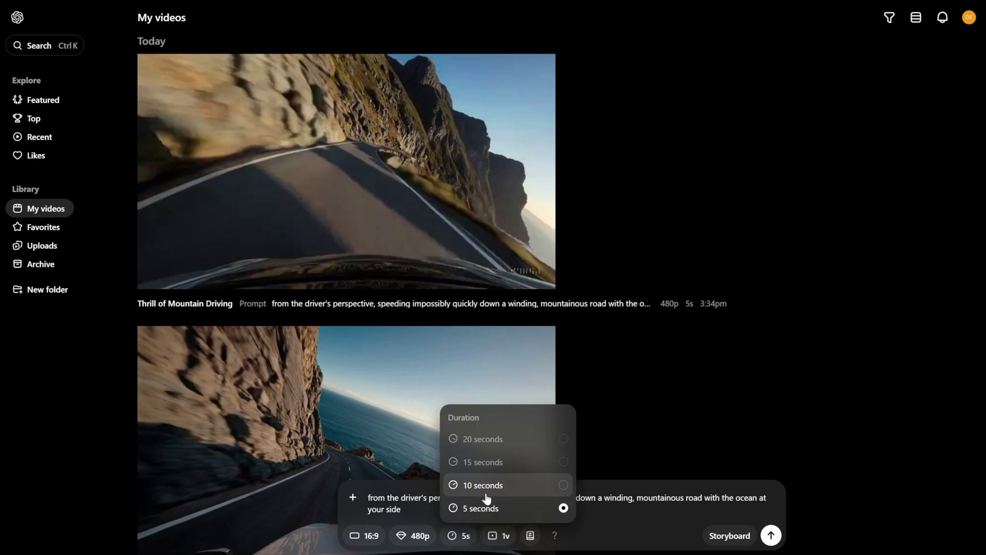
left_click(635, 504)
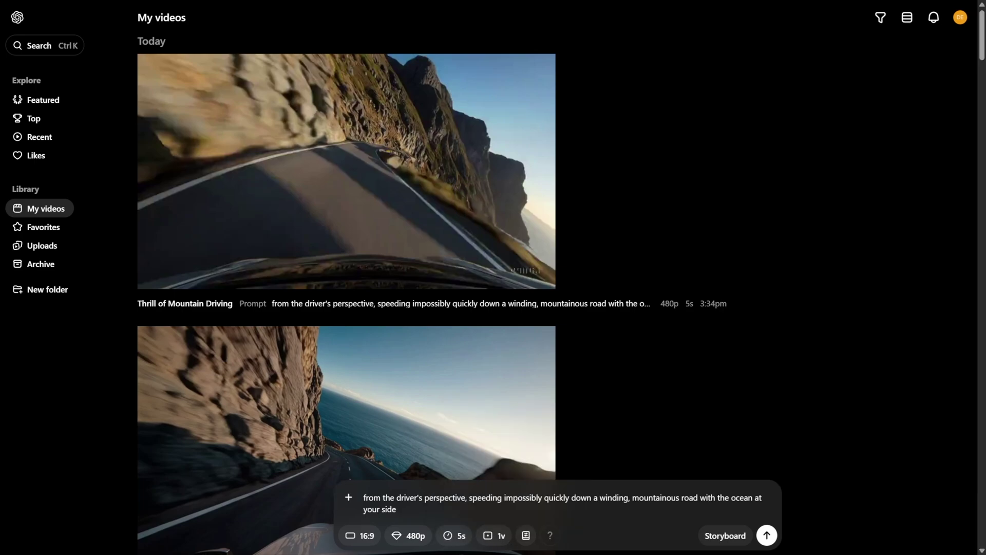
left_click(503, 536)
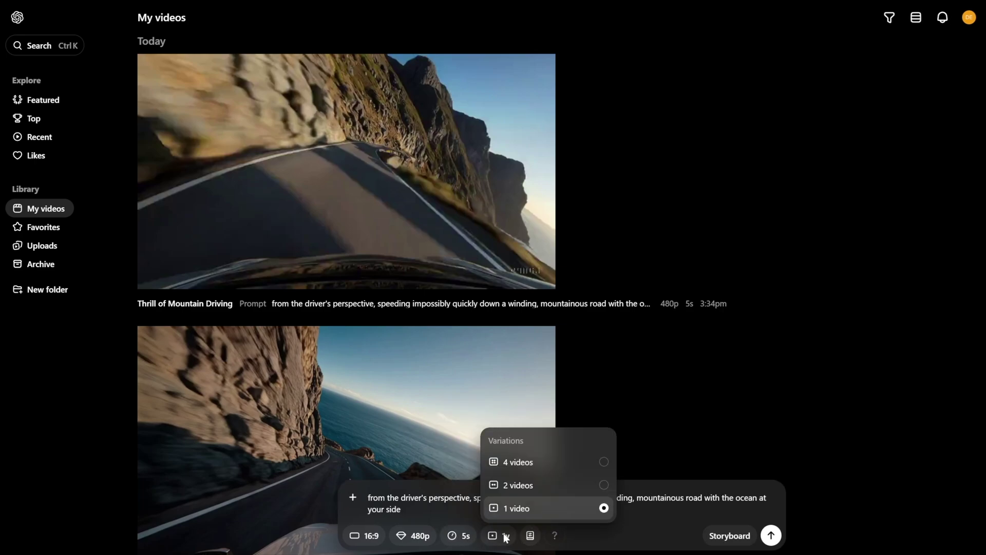
left_click(664, 514)
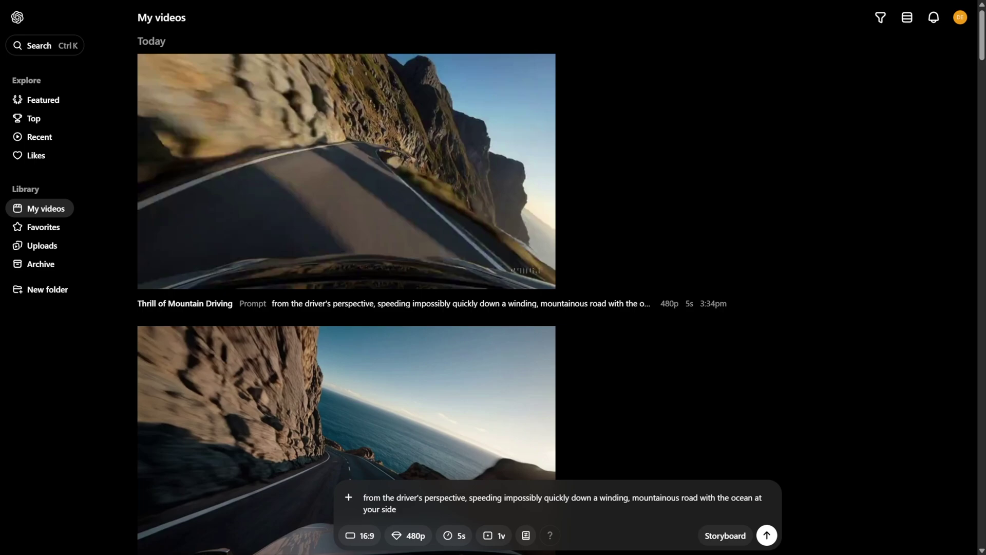
Step: Submit the driver's-perspective mountain road prompt to generate Mountain Road Thrill
key("Return")
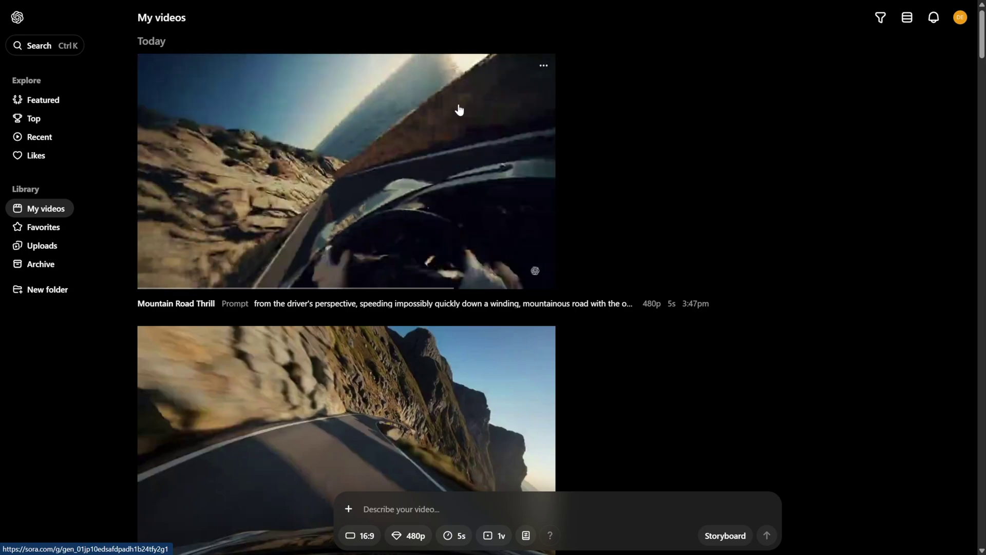
Step: Open the options menu for Mountain Road Thrill and look at the Download choice
left_click(543, 65)
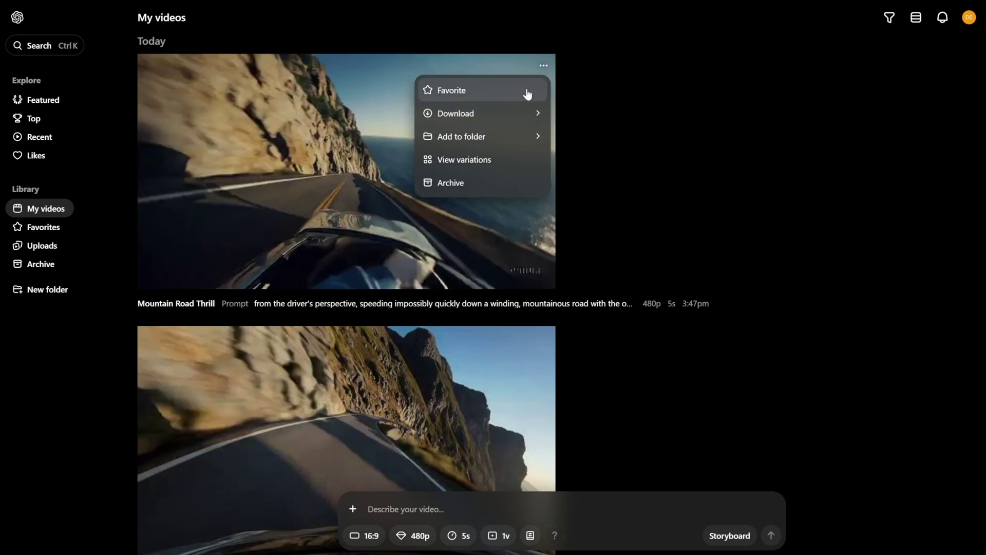
mouse_move(526, 118)
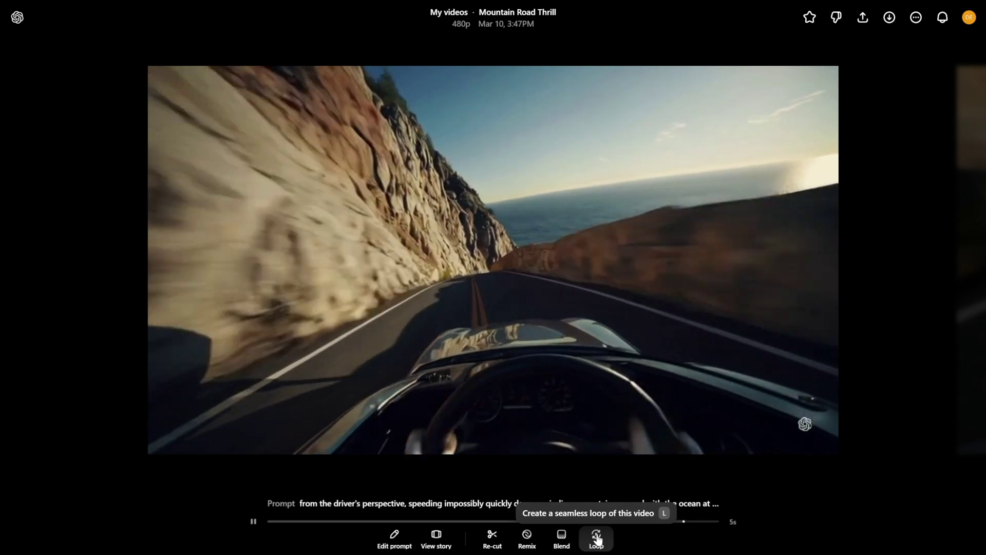
Step: Generate a 7-second Normal loop of Mountain Road Thrill with 2 variations
left_click(597, 538)
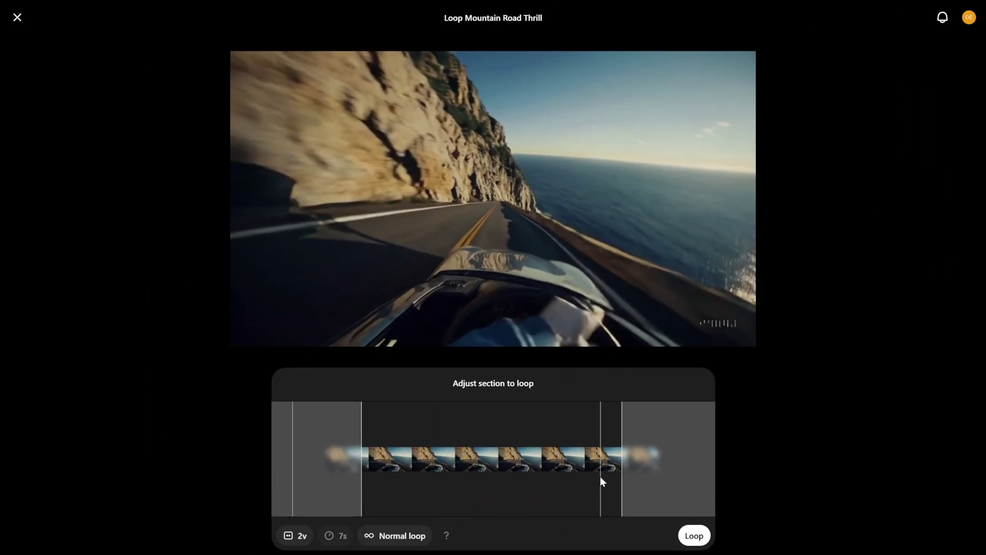
left_click(703, 536)
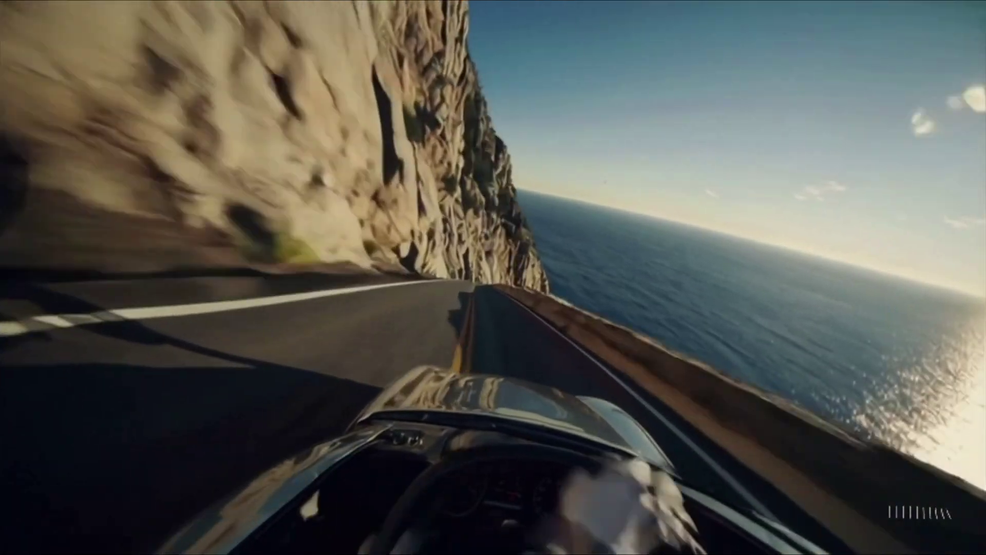
Step: Play the 7-second looped mountain road video full screen in the media player
mouse_move(415, 233)
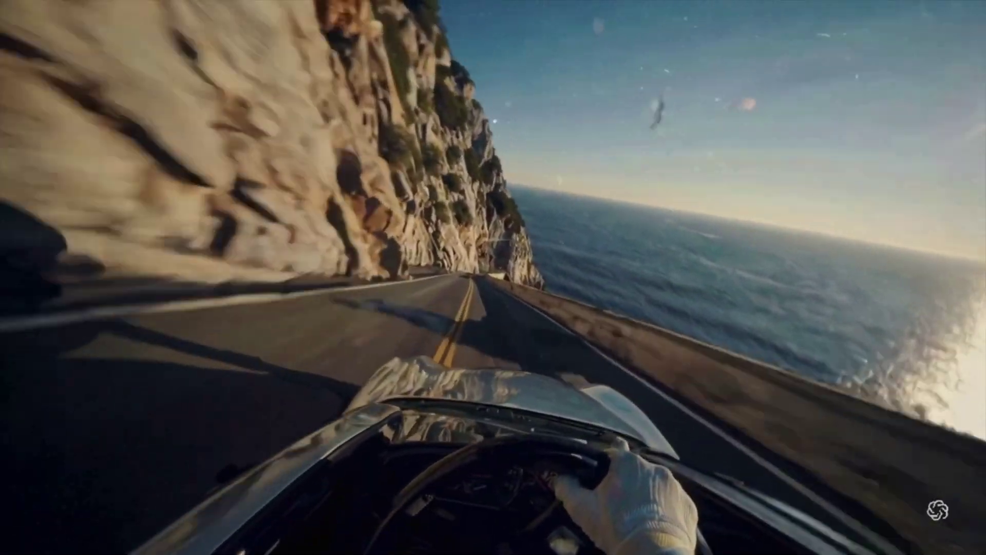
mouse_move(382, 340)
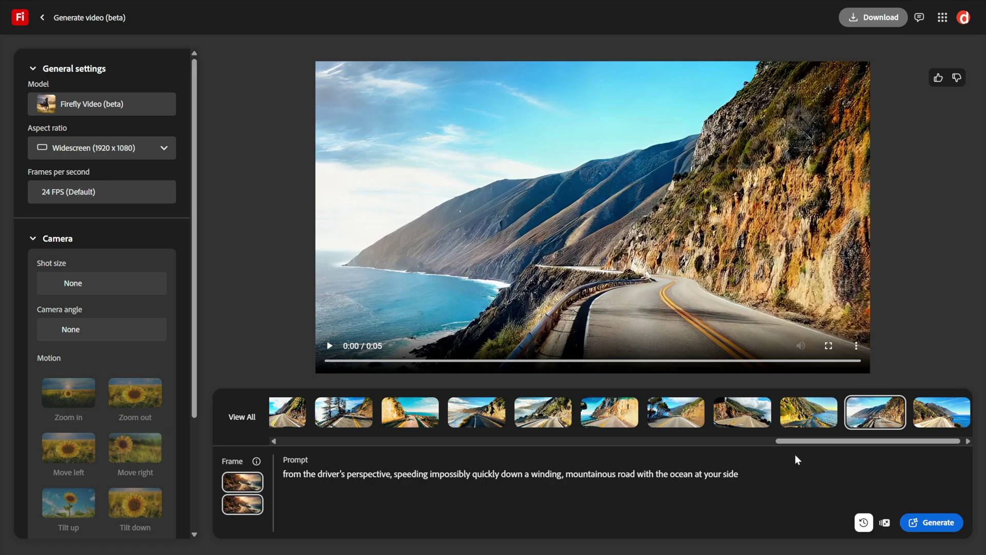
Step: Generate a sunset coastal road clip from the same prompt and frames, then replay it twice
left_click(932, 523)
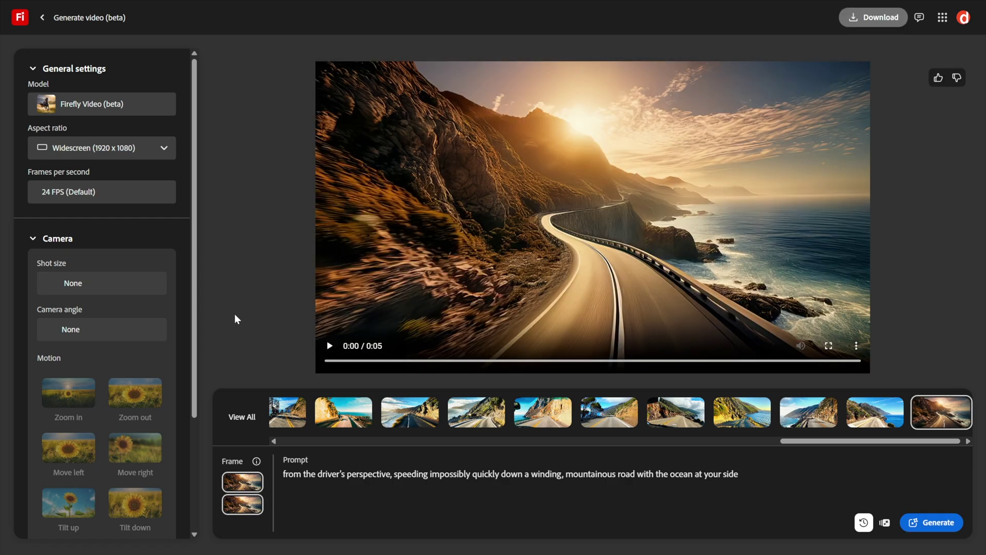
left_click(328, 347)
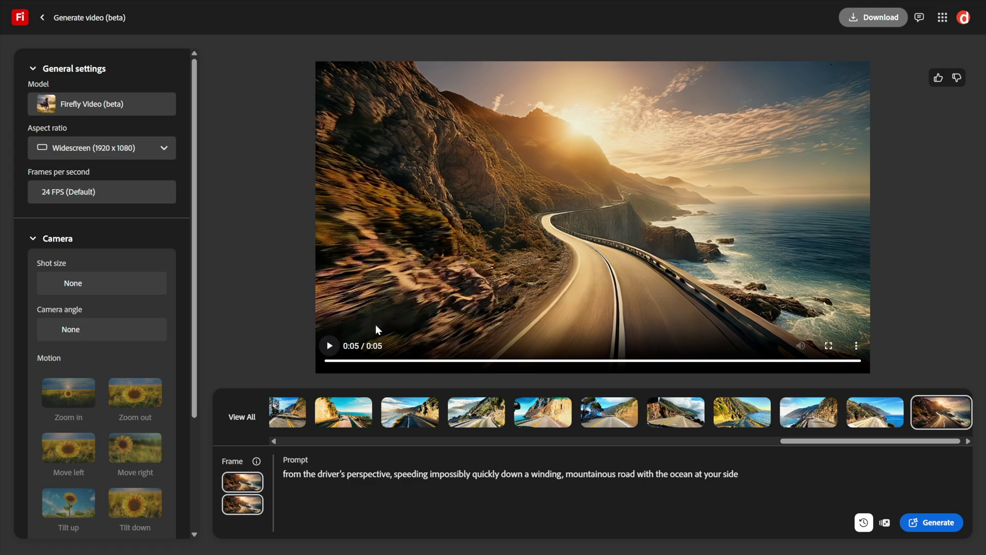
left_click(330, 346)
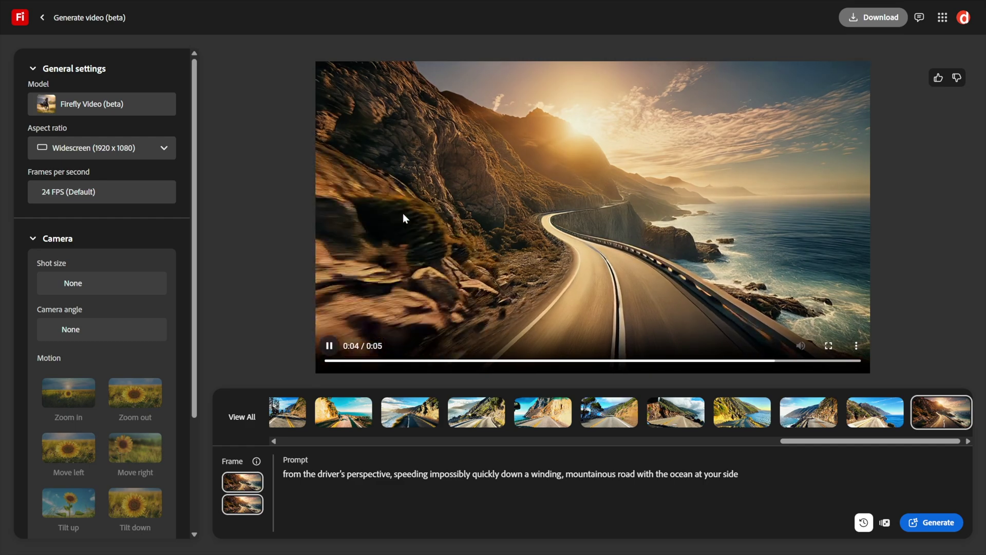
left_click(330, 347)
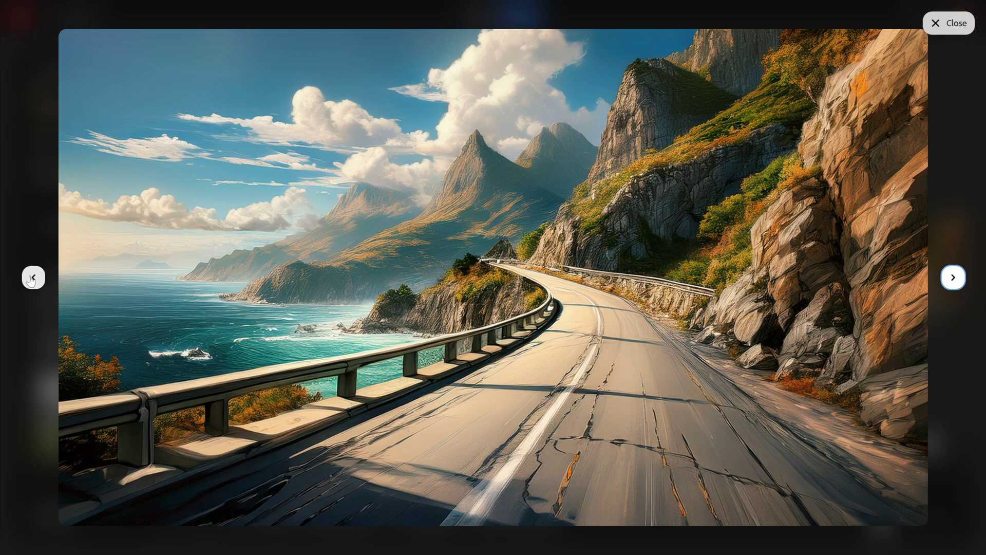
Step: Step back through the generated road images to the sunset coastal road with the yellow centre line
left_click(31, 279)
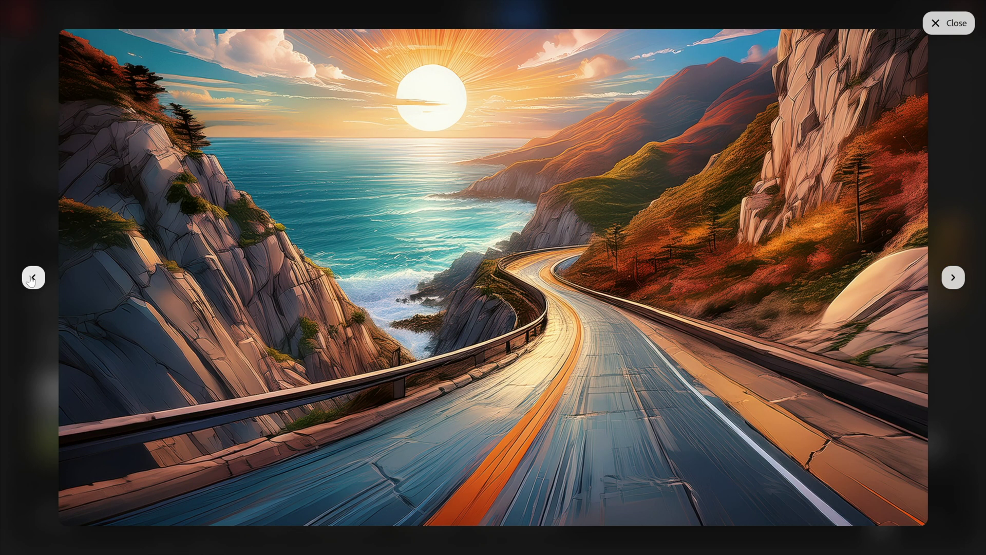
left_click(31, 279)
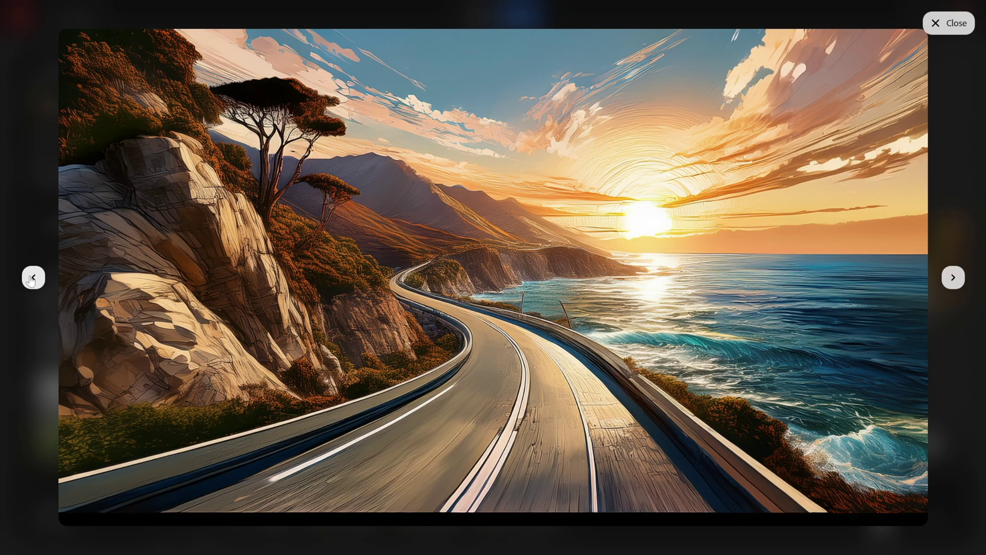
left_click(31, 278)
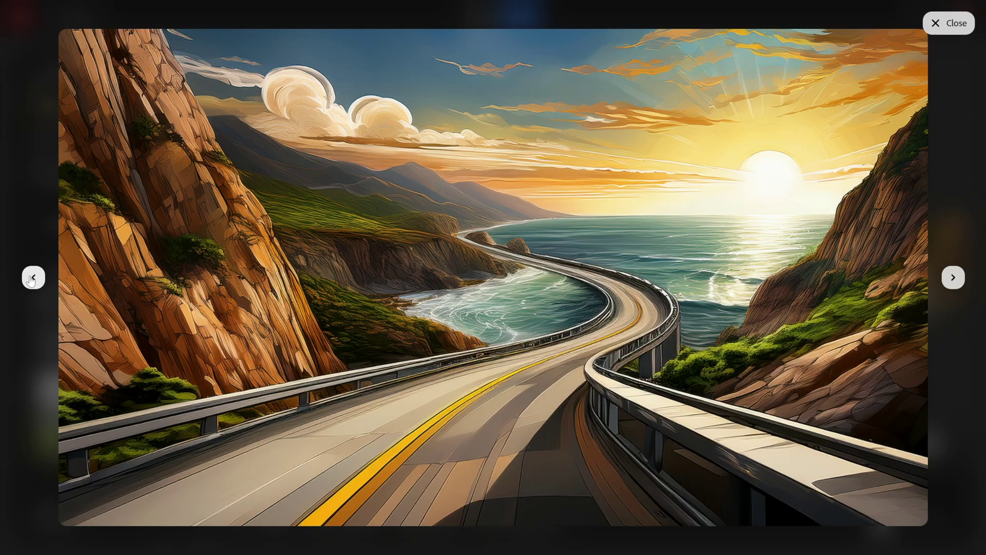